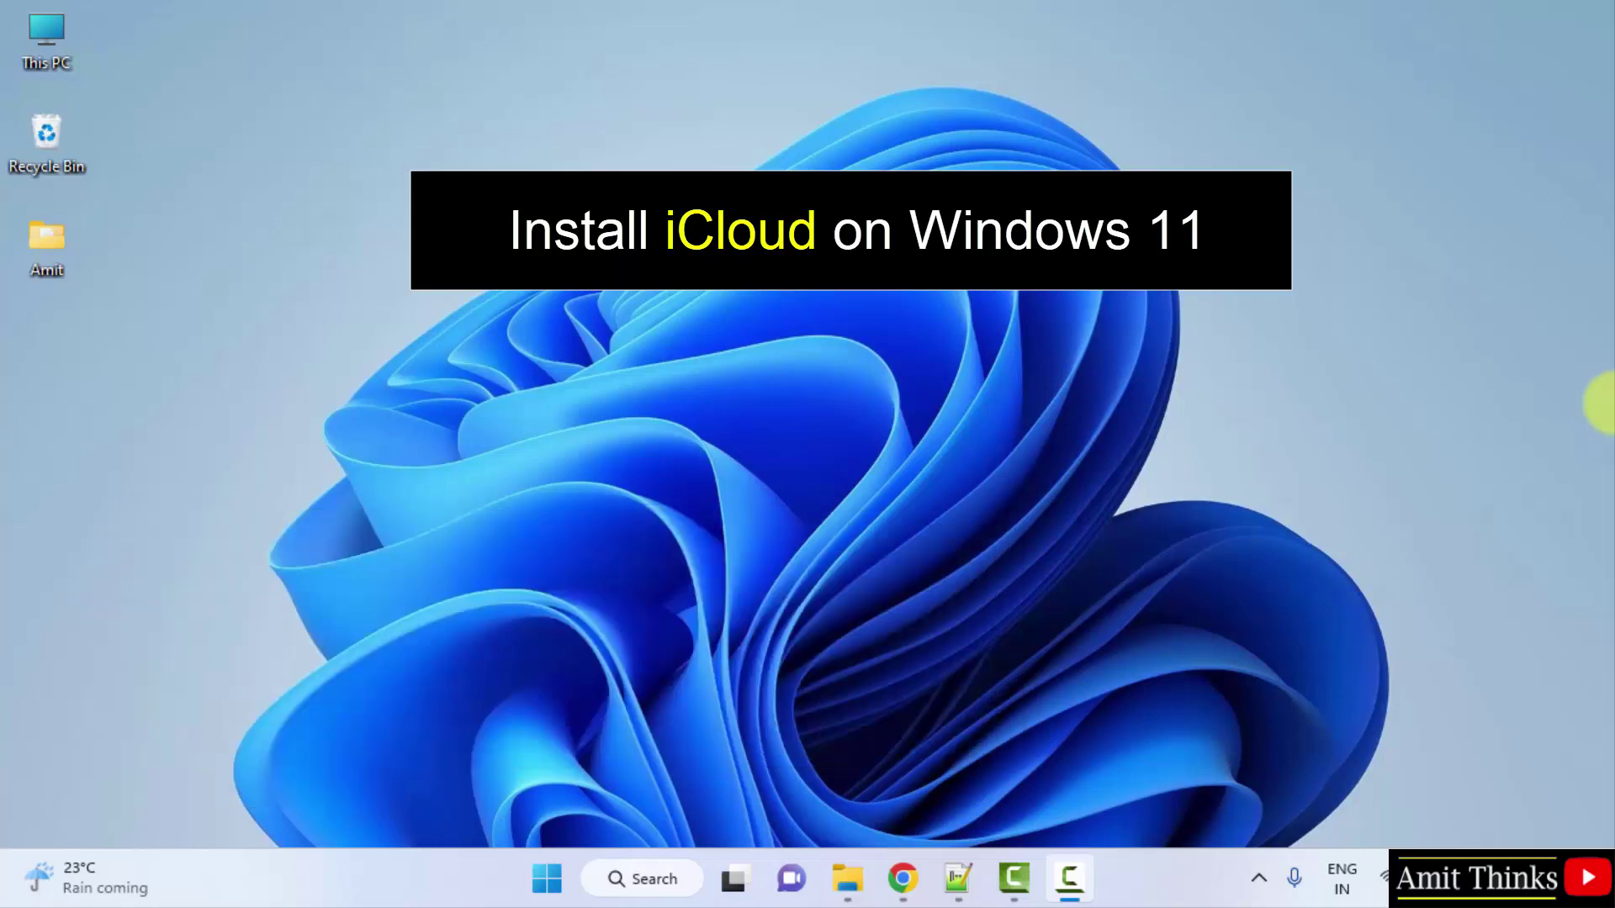
# Step: Open the browser and search Google for 'microsoft apps', fixing a typo first
pyautogui.click(902, 879)
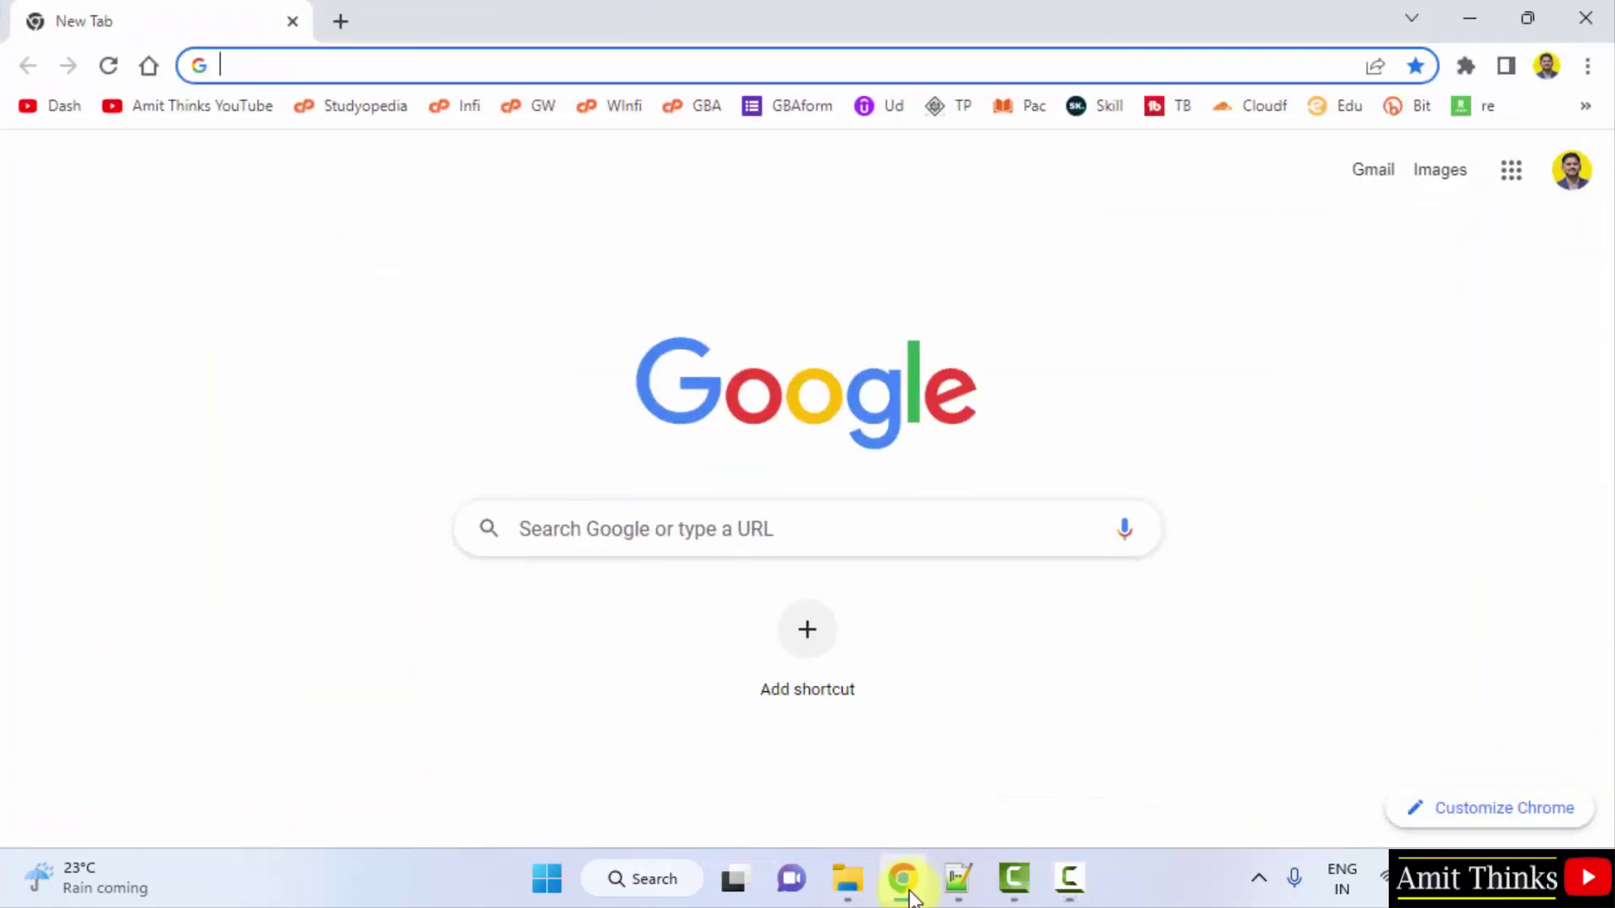
pyautogui.click(657, 542)
pyautogui.write('micros')
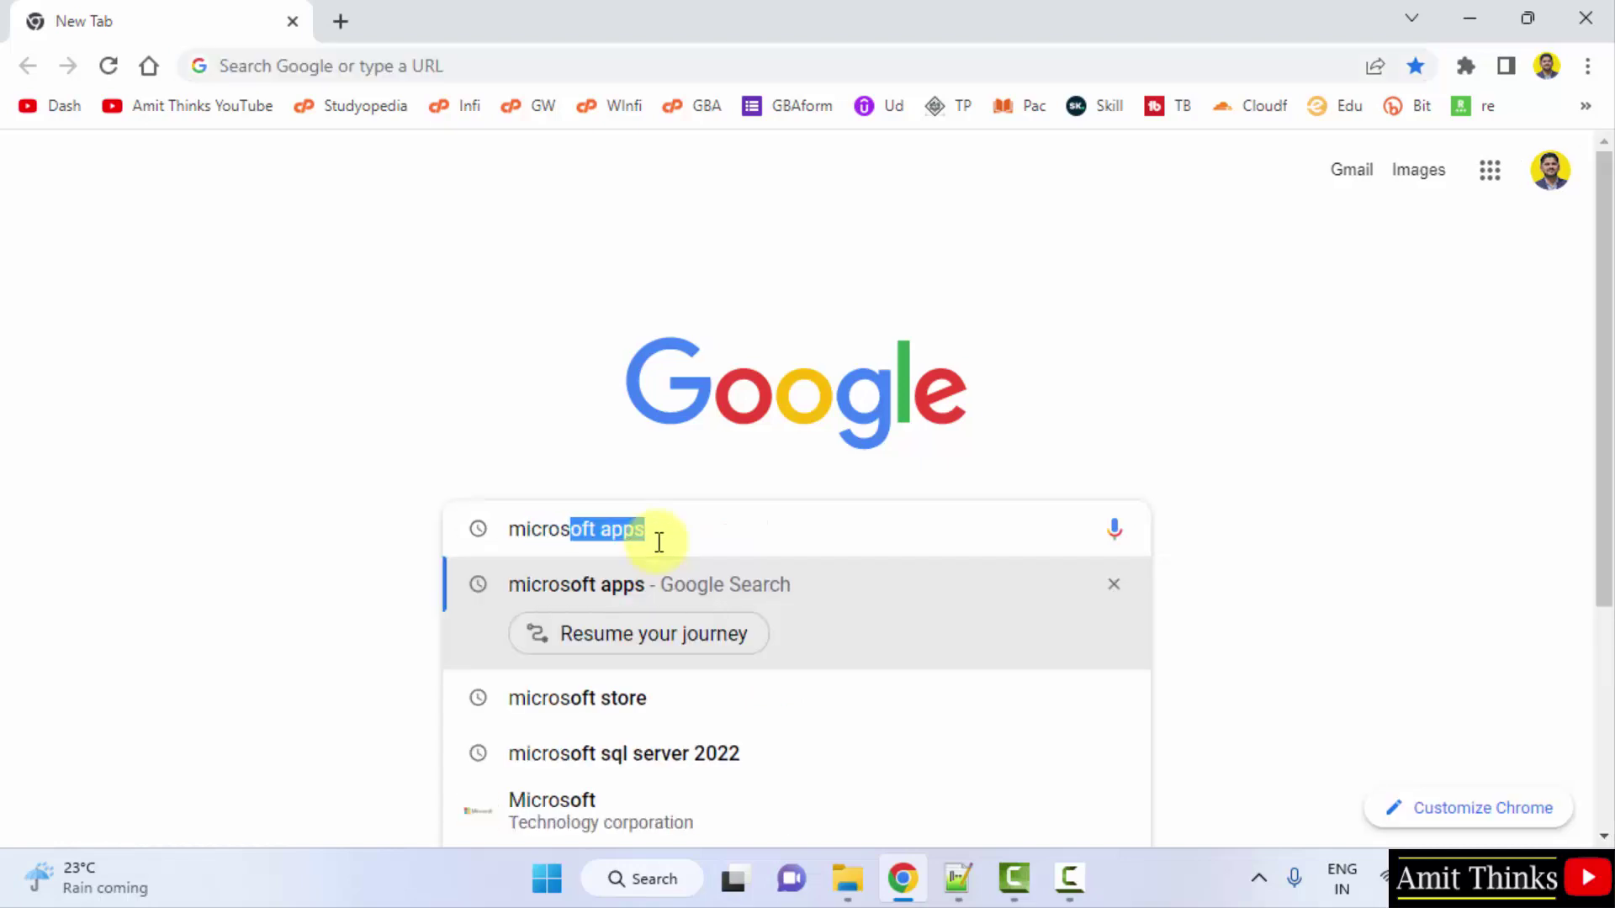
pyautogui.write('oft a[pps')
pyautogui.press('BackSpace')
pyautogui.press('BackSpace')
pyautogui.press('BackSpace')
pyautogui.press('BackSpace')
pyautogui.write('p')
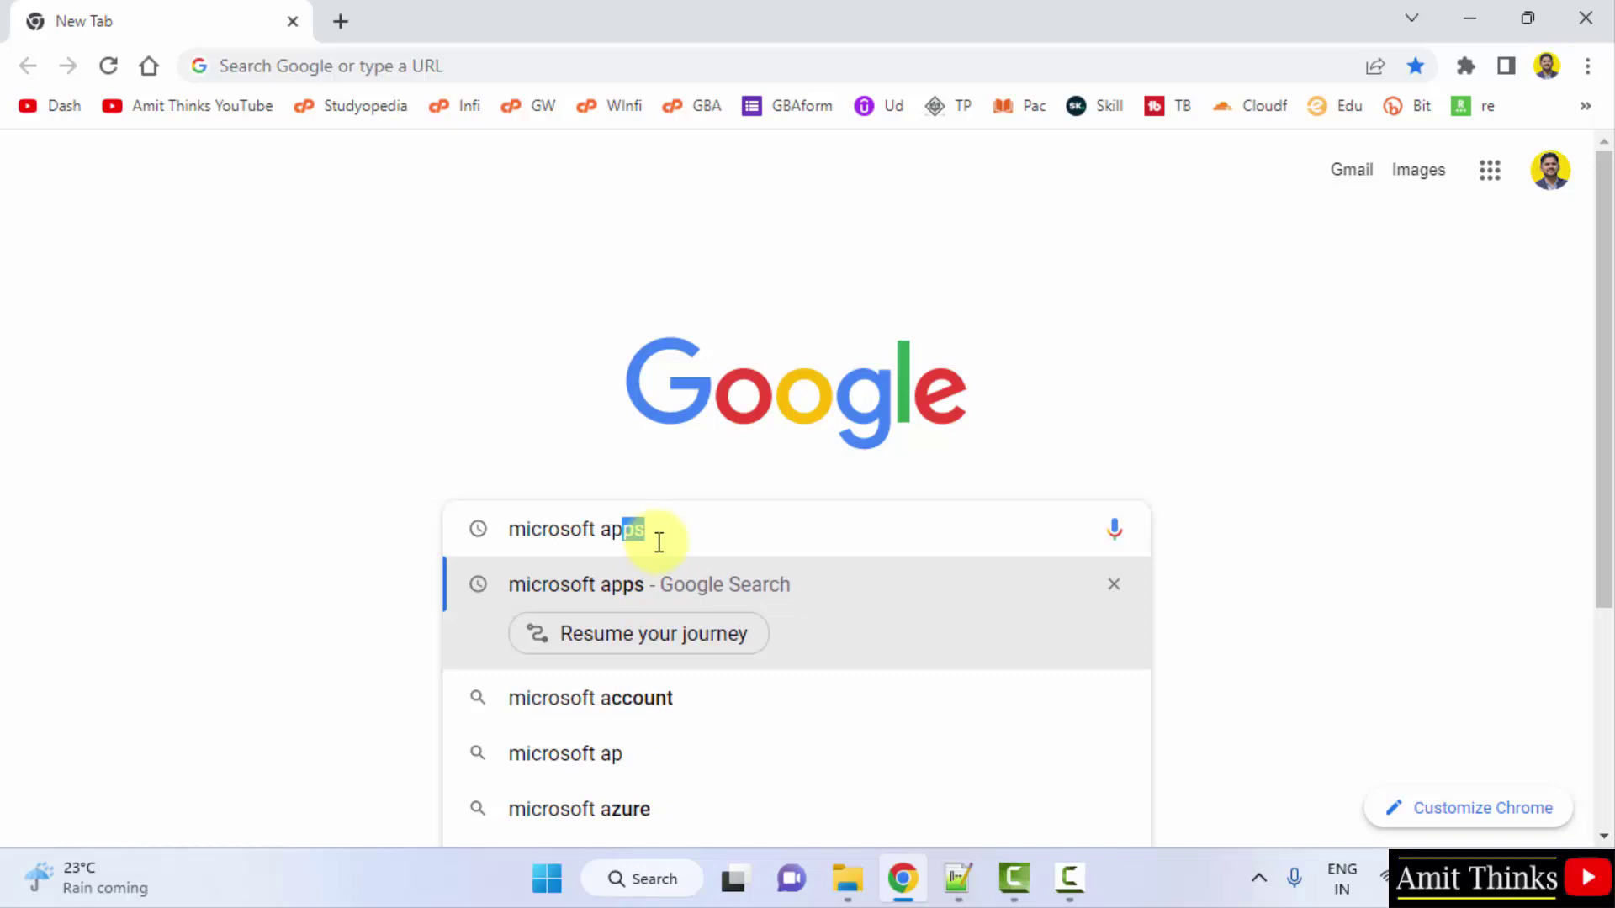
pyautogui.write('ps')
pyautogui.press('Return')
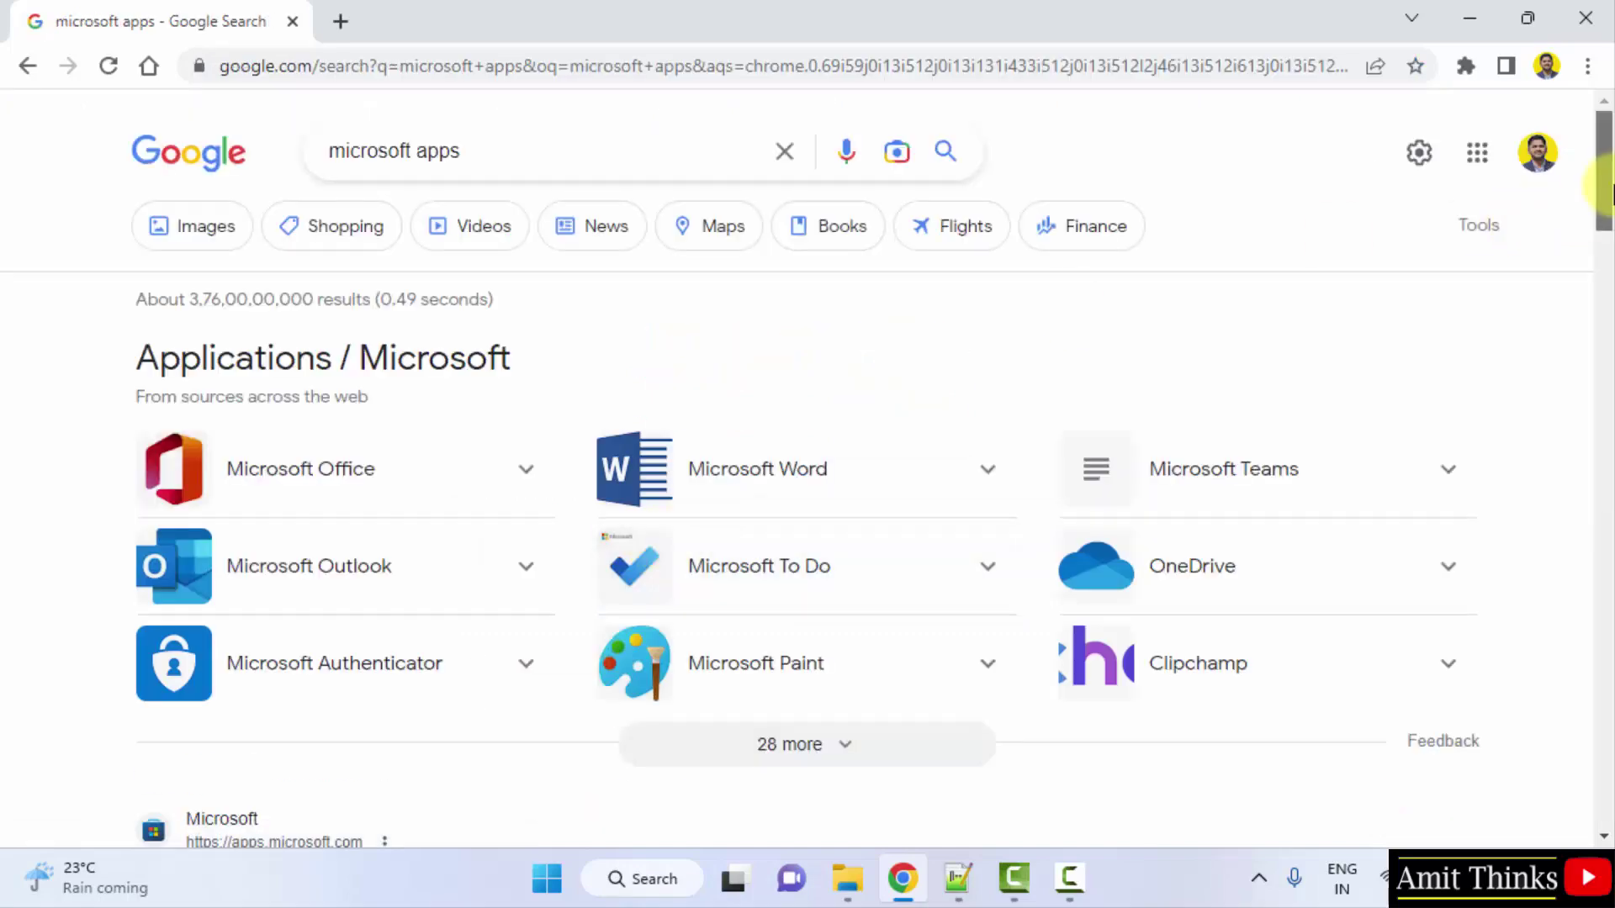
pyautogui.scroll(-3, 1578, 220)
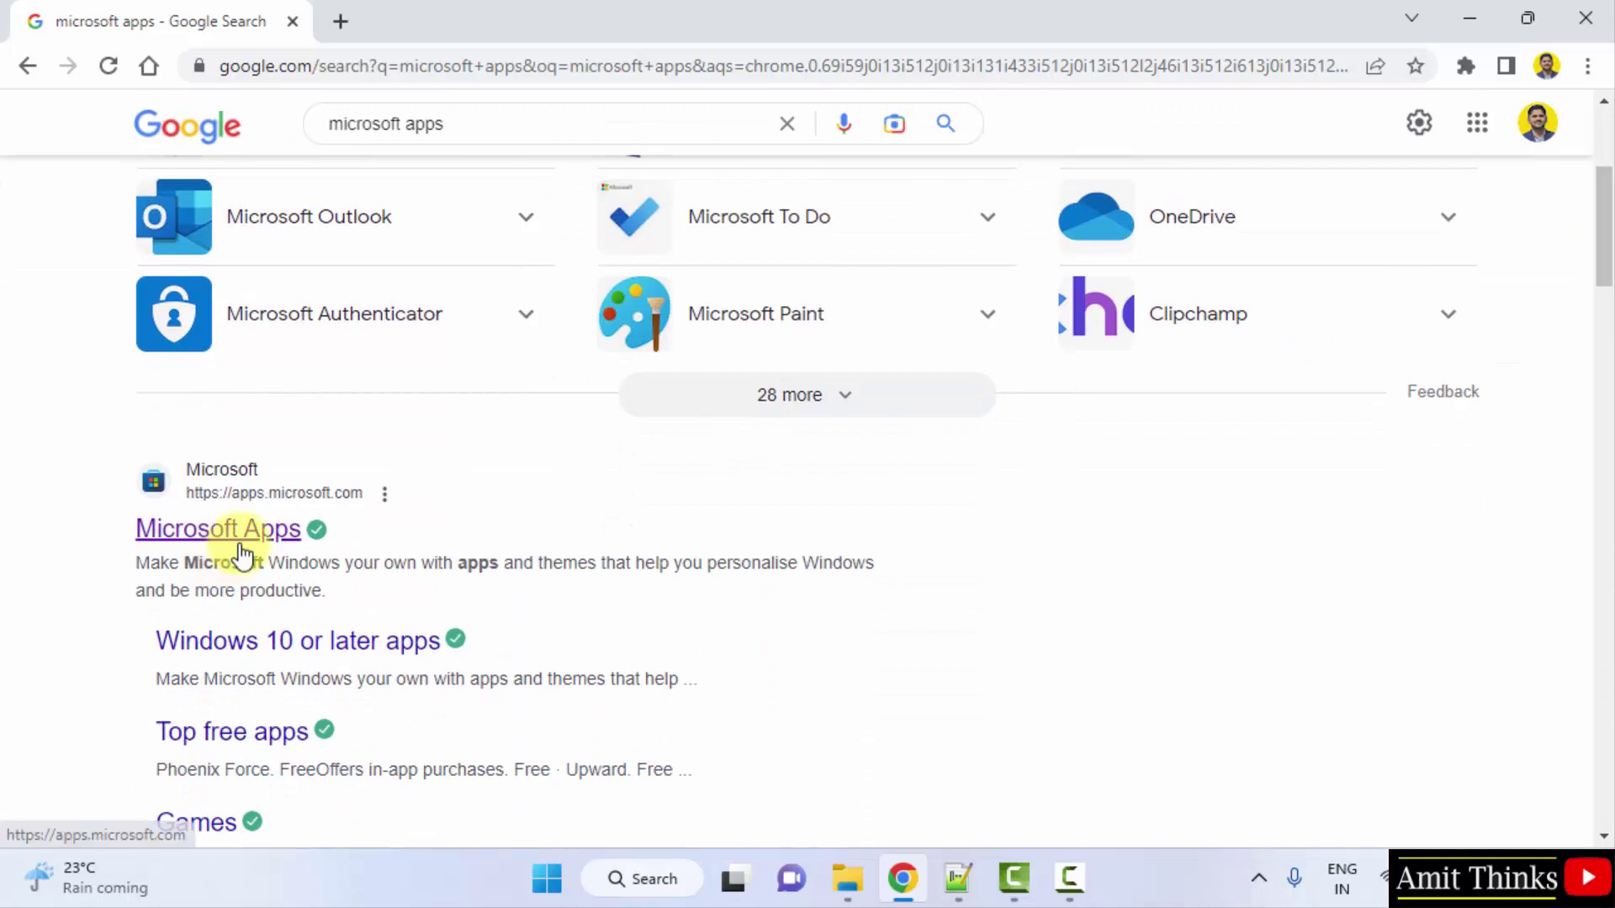
# Step: Find iCloud on apps.microsoft.com, open its Microsoft Store listing, then minimize Chrome
pyautogui.click(242, 551)
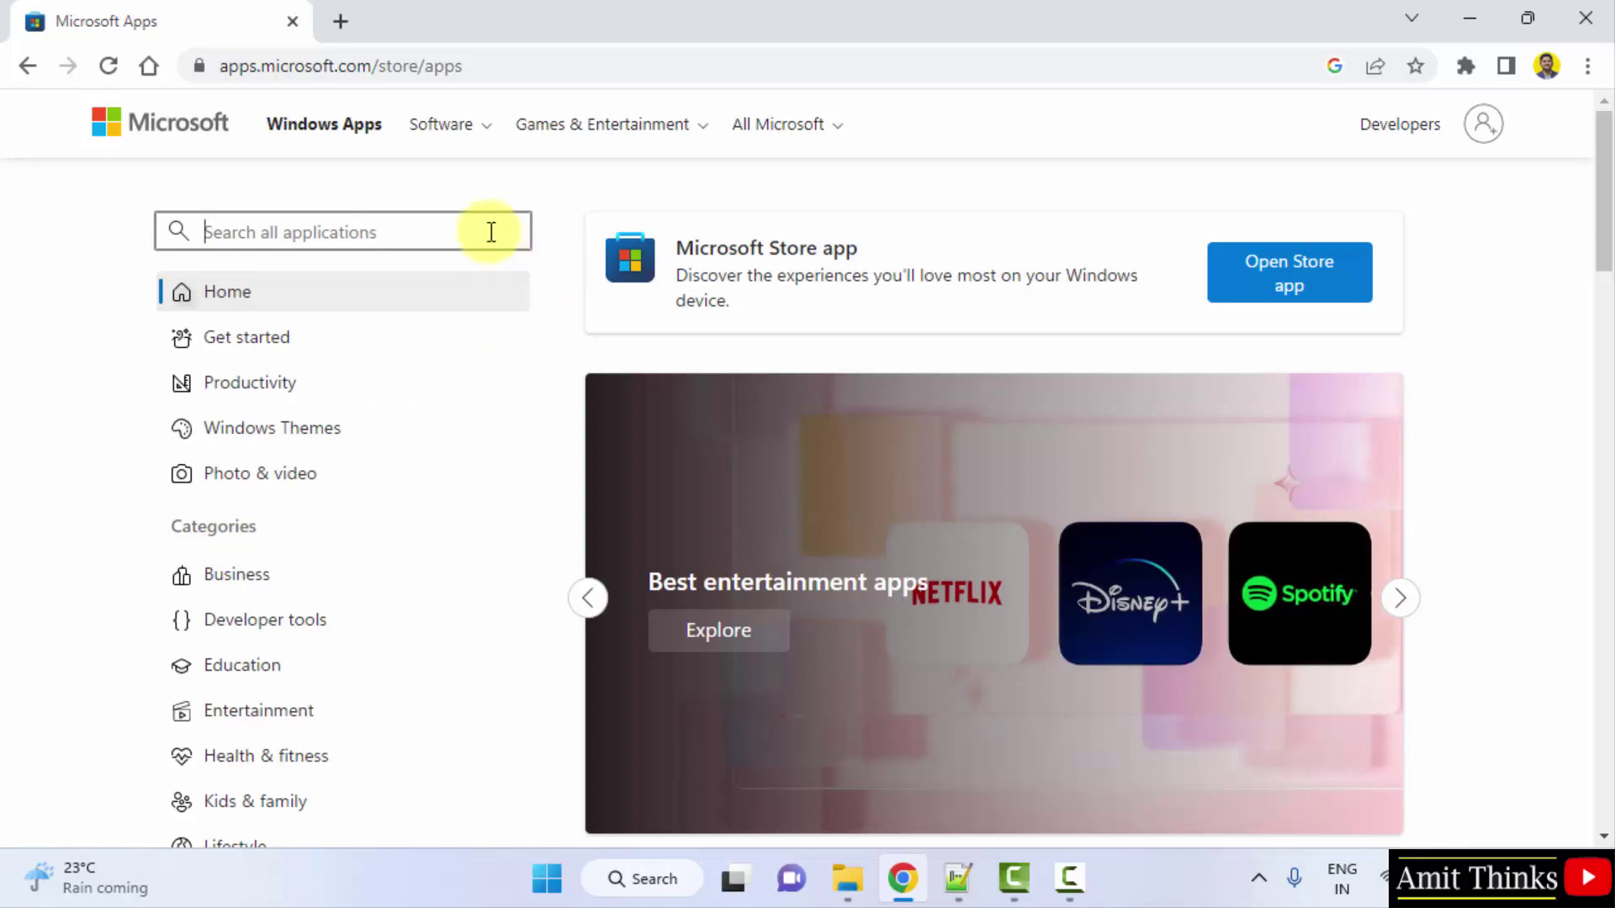
pyautogui.write('icloud')
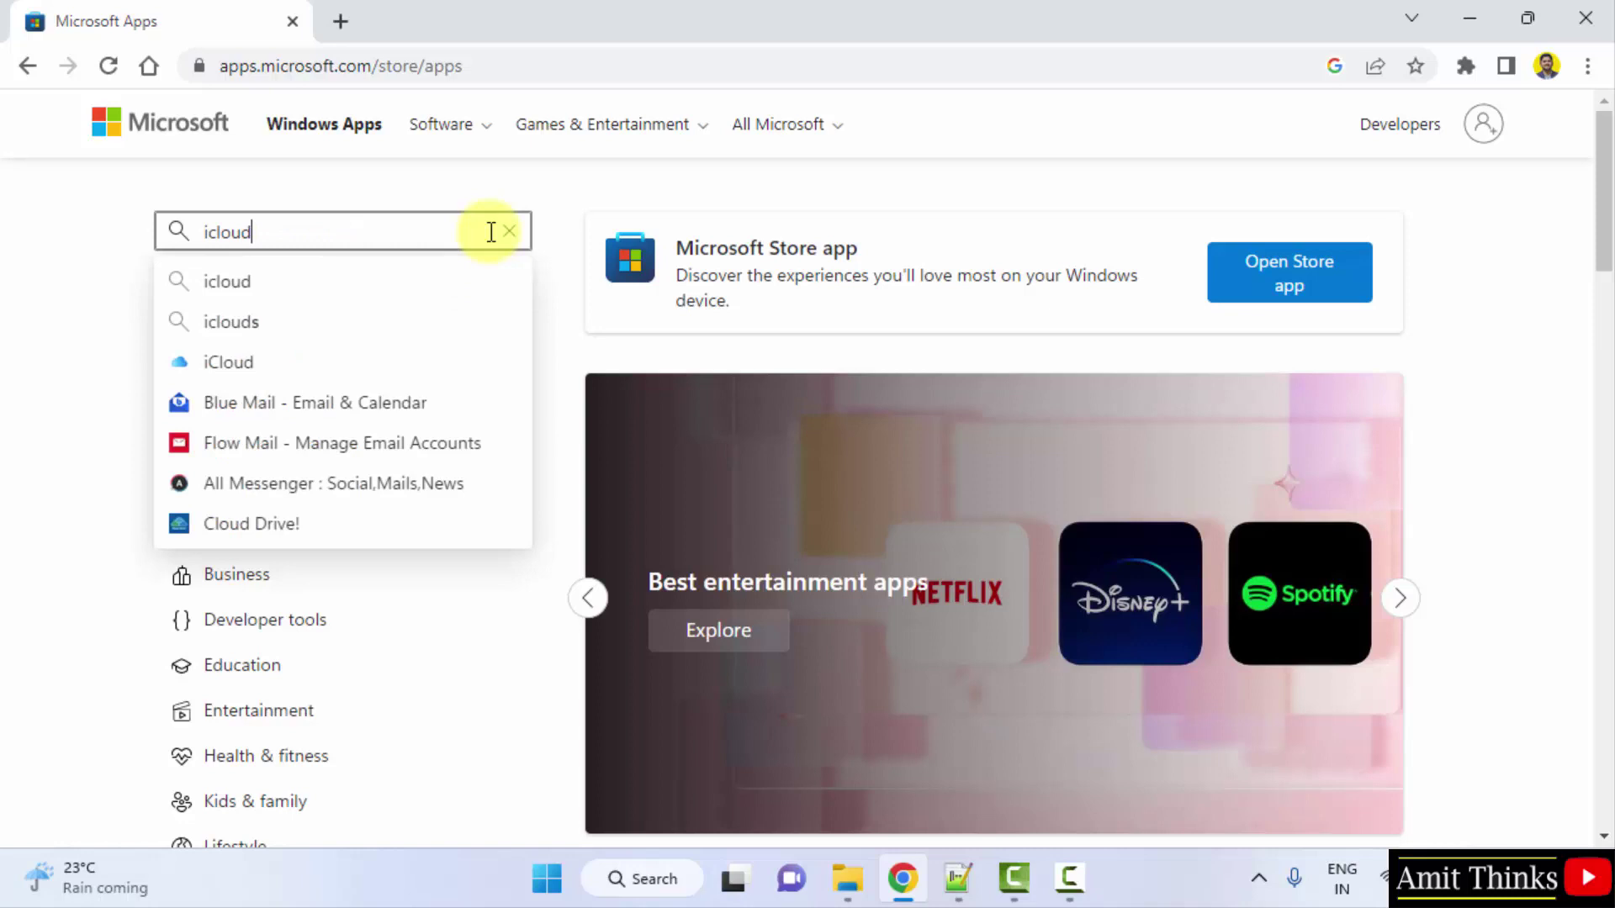
pyautogui.press('Return')
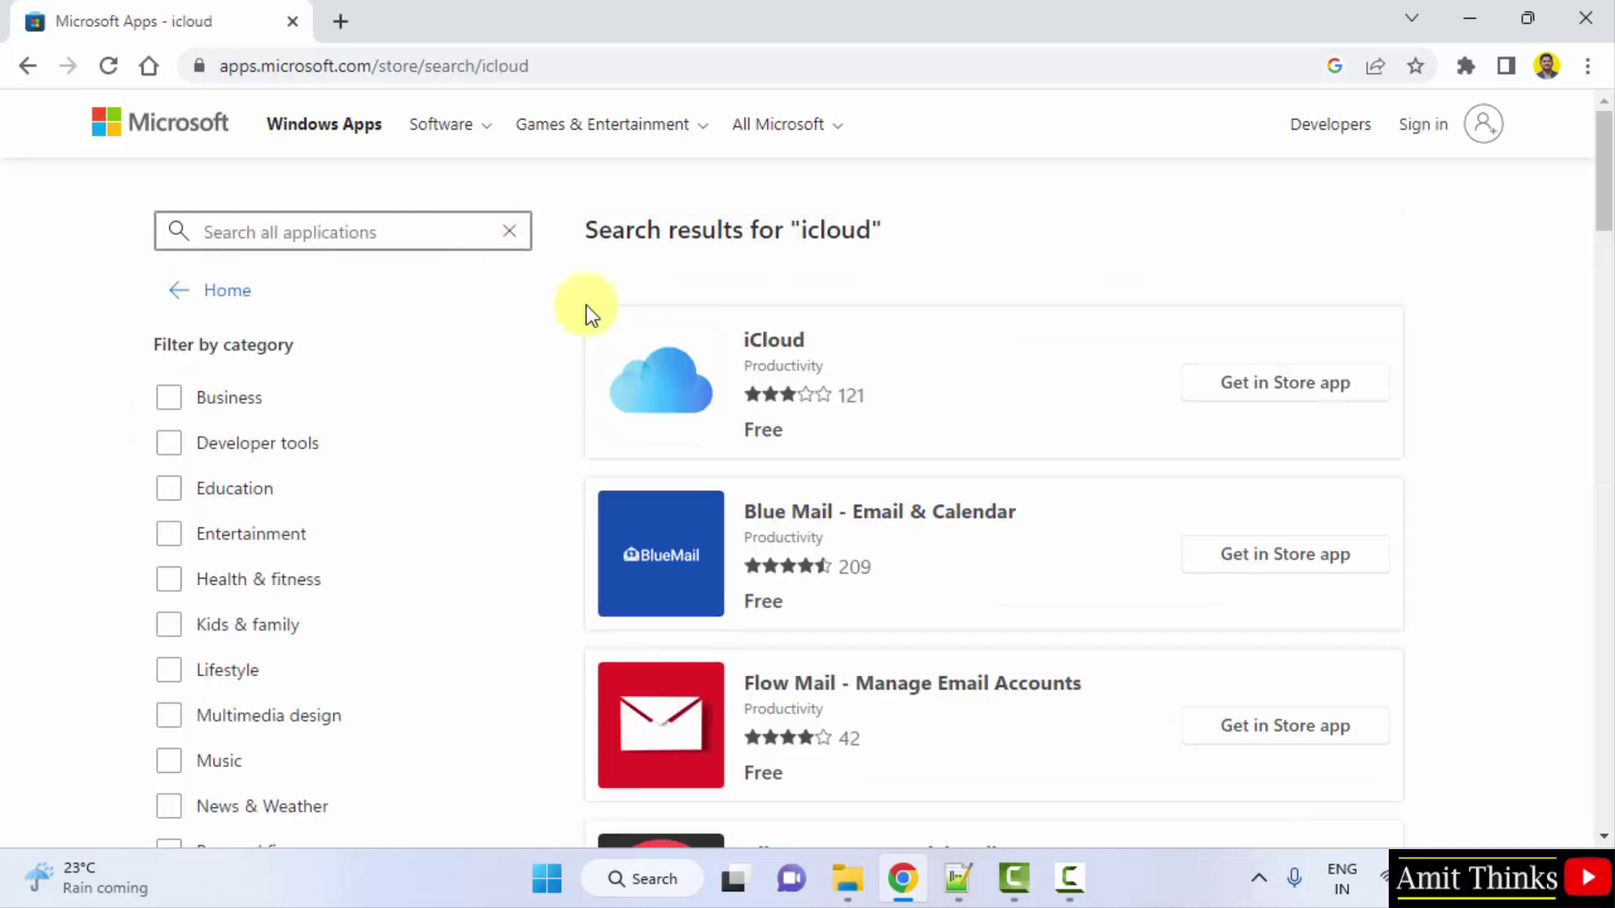
pyautogui.click(1243, 383)
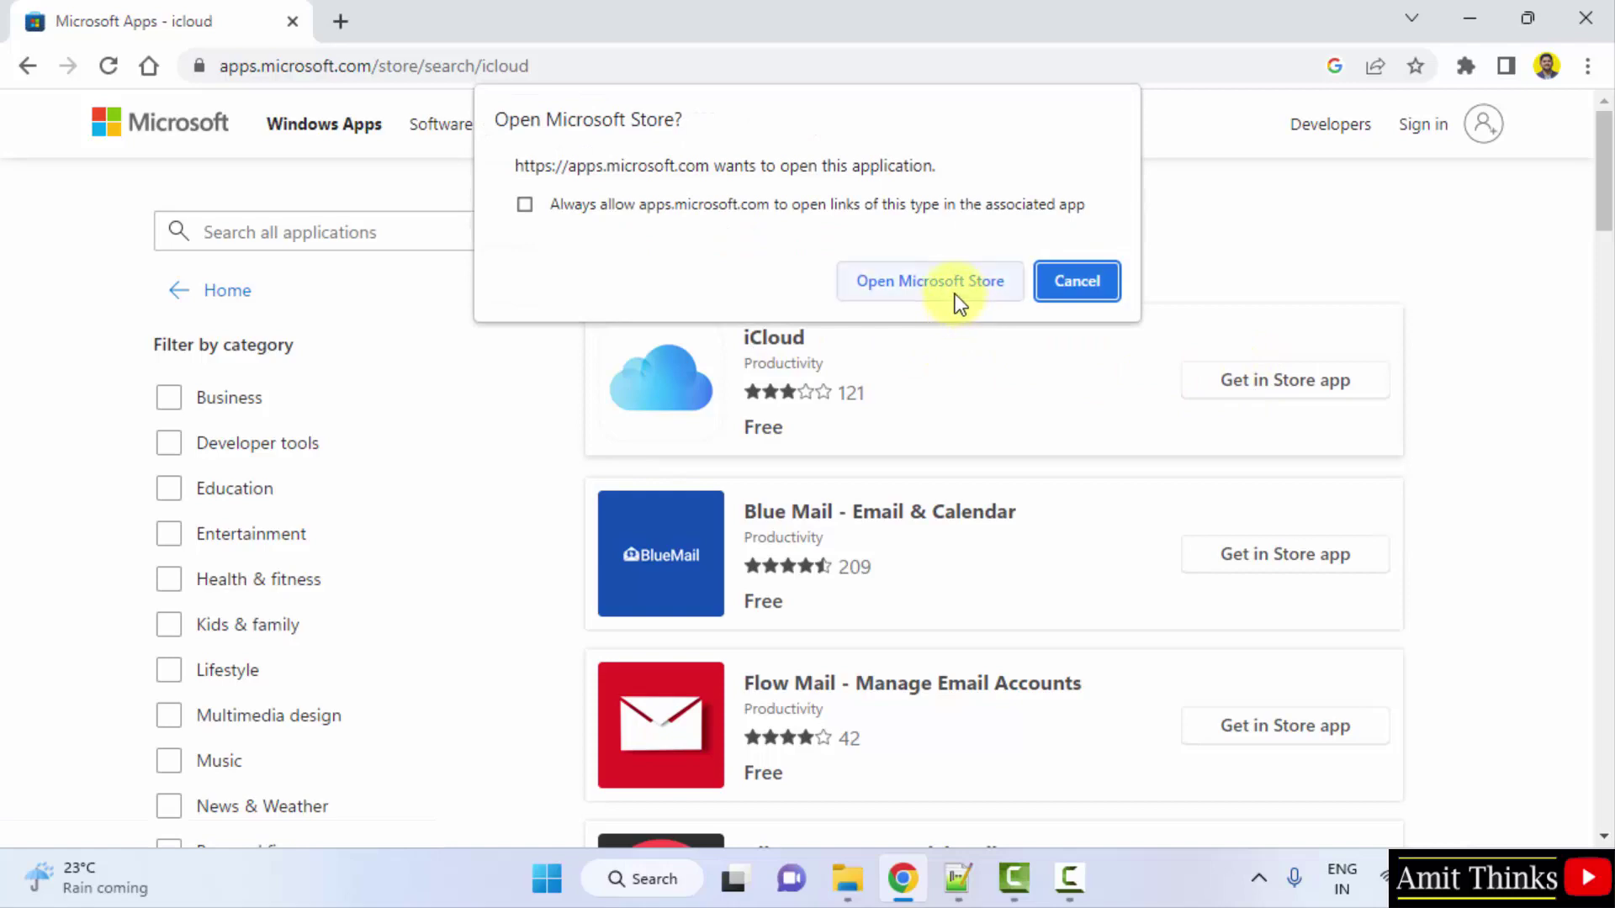
pyautogui.click(953, 290)
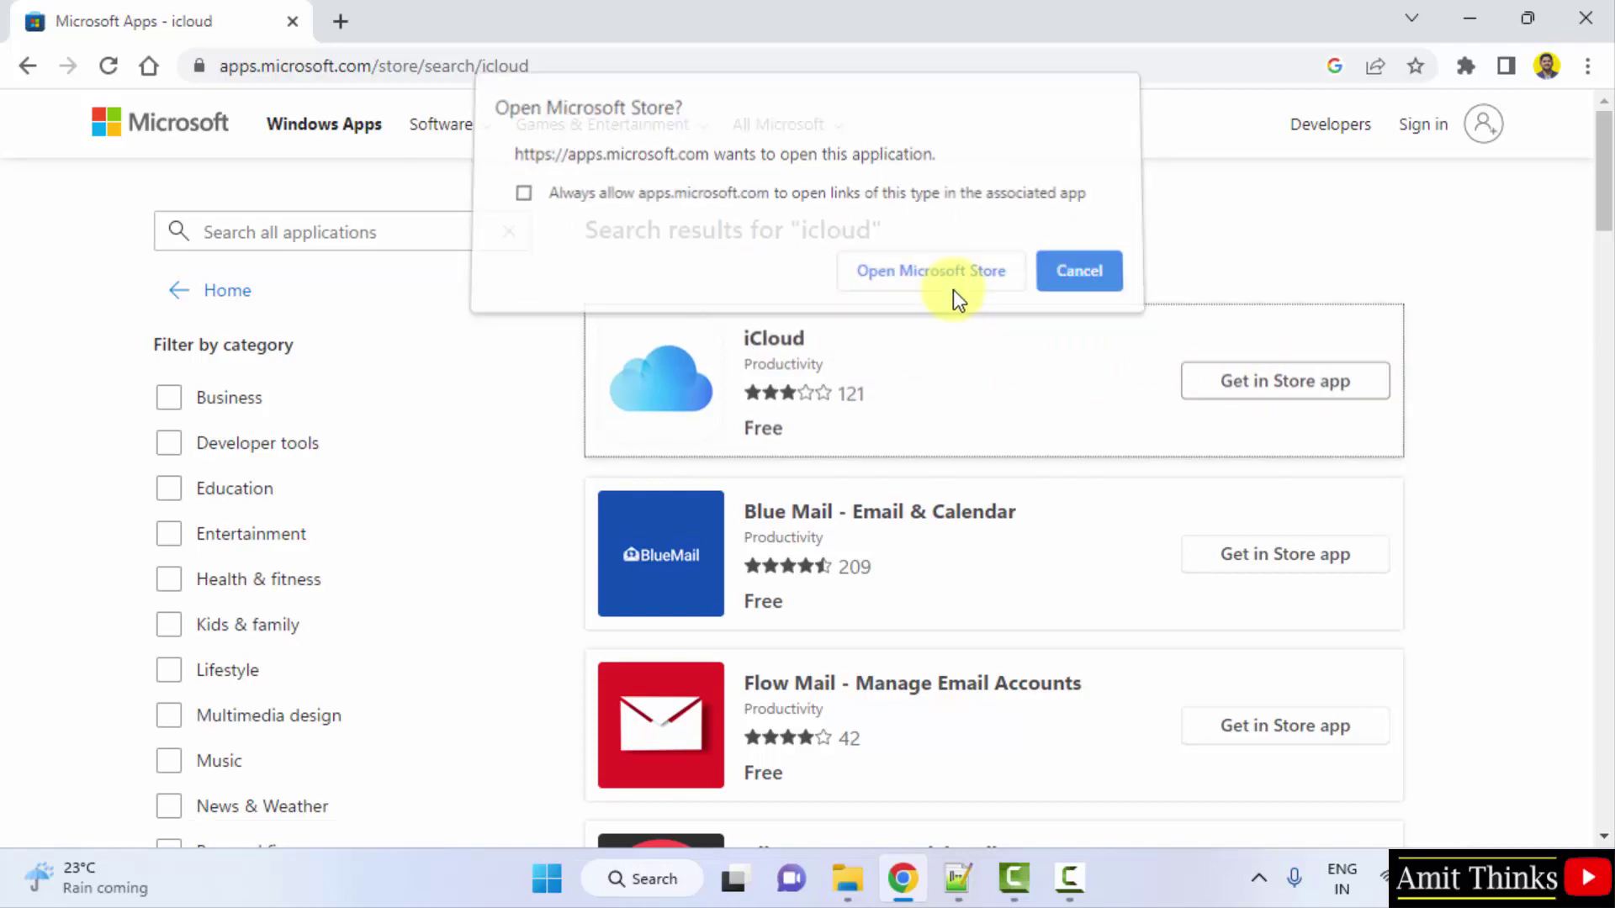
pyautogui.click(1470, 19)
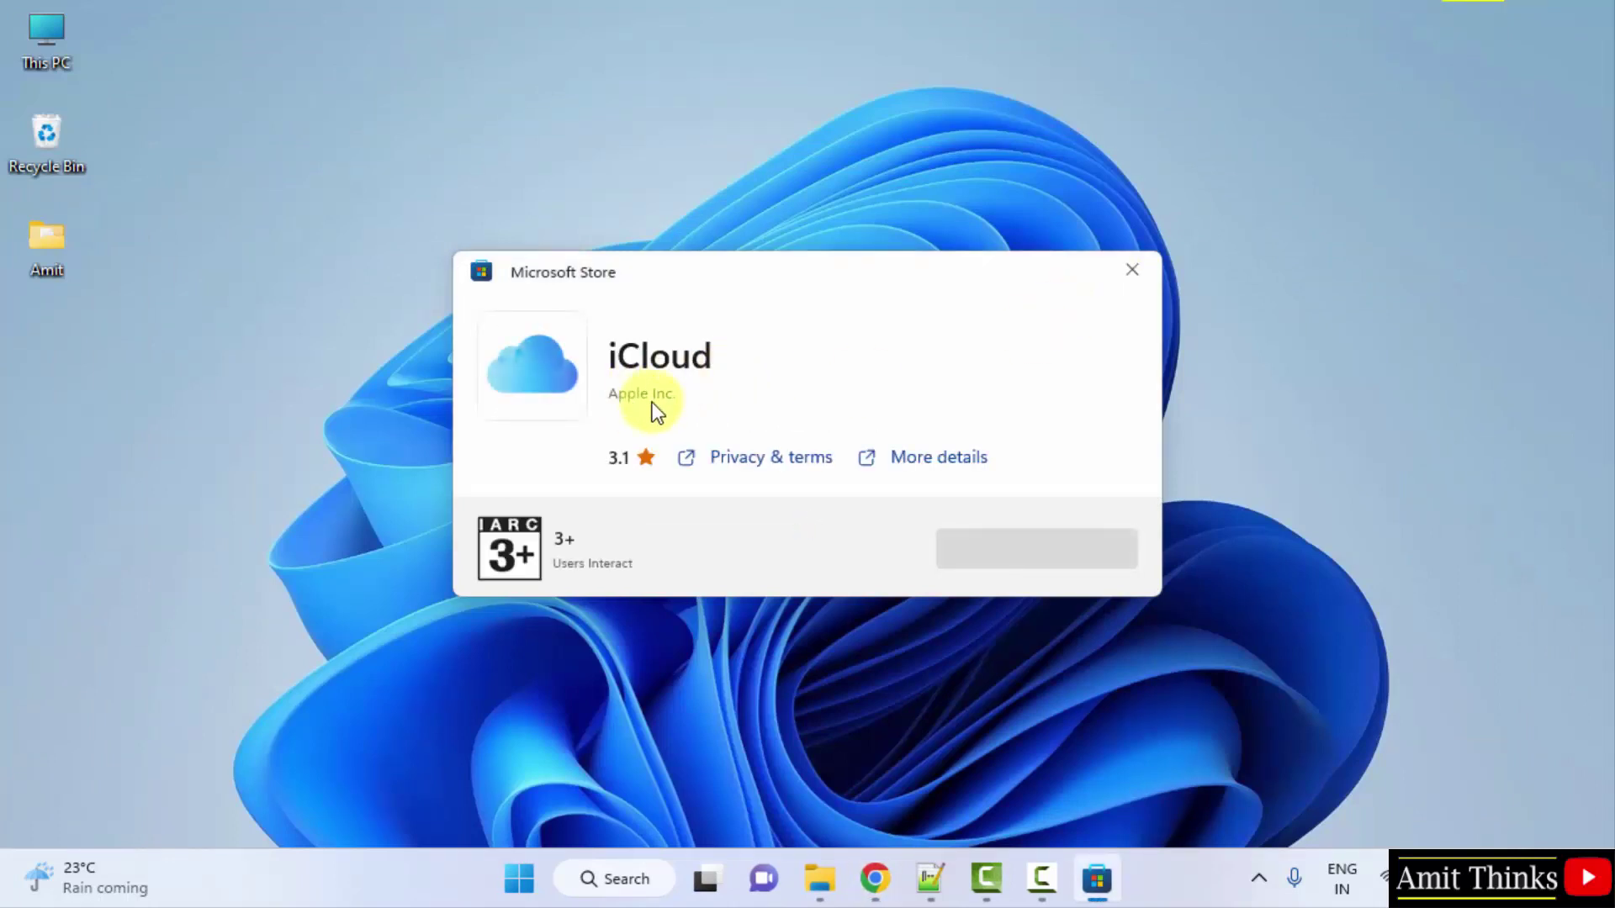
# Step: Get iCloud by Apple Inc. from its Microsoft Store page and let it install
pyautogui.click(1046, 559)
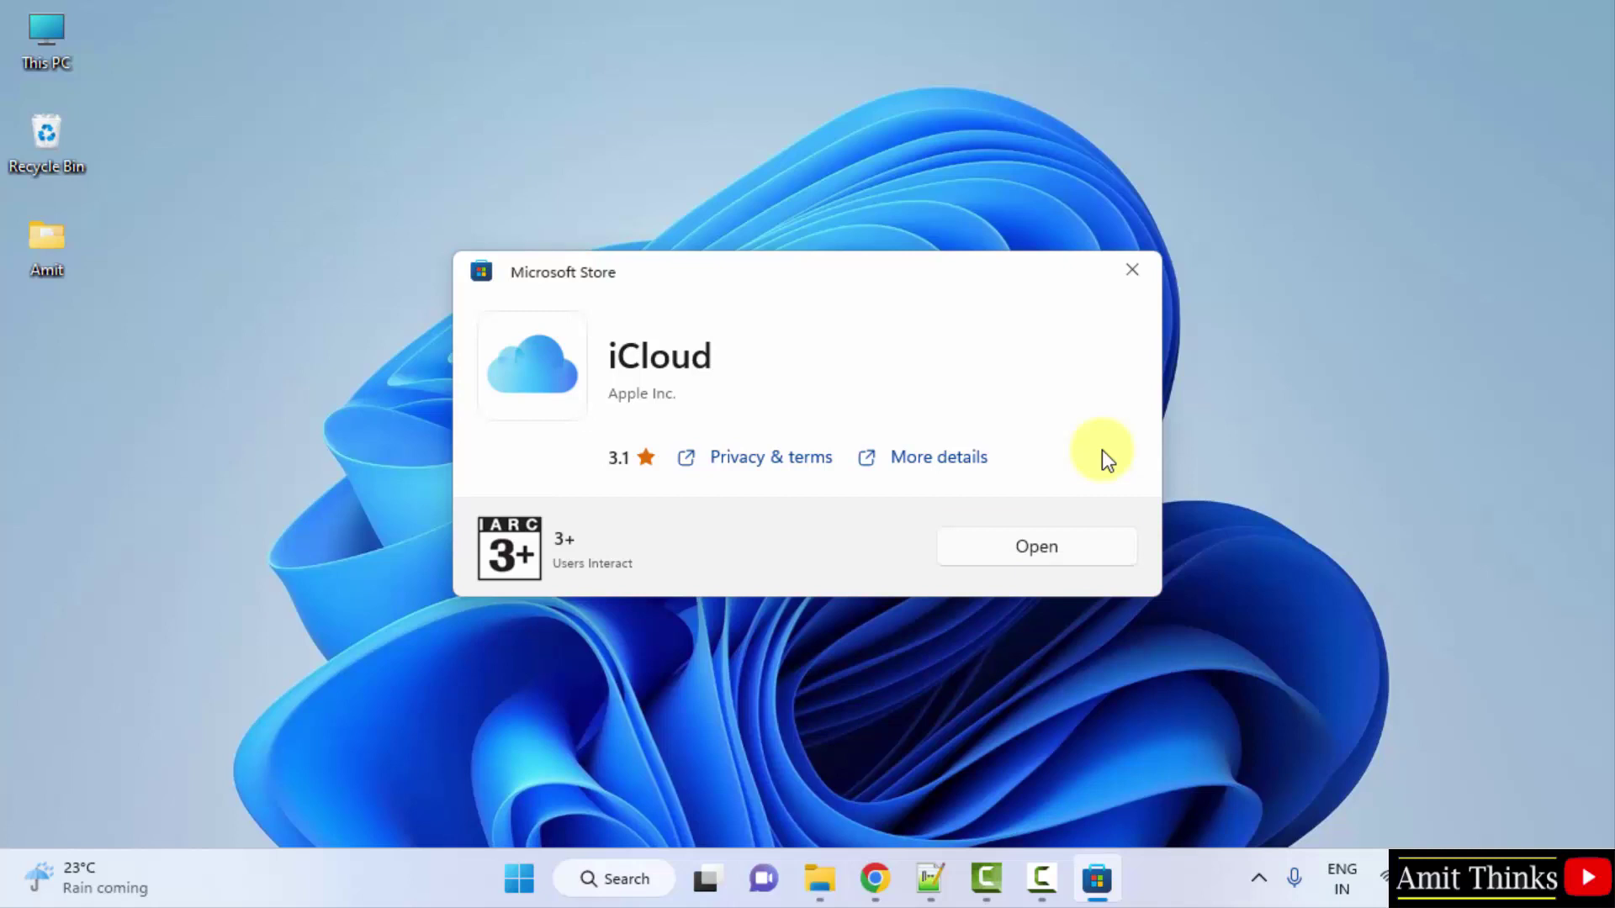
pyautogui.click(1055, 546)
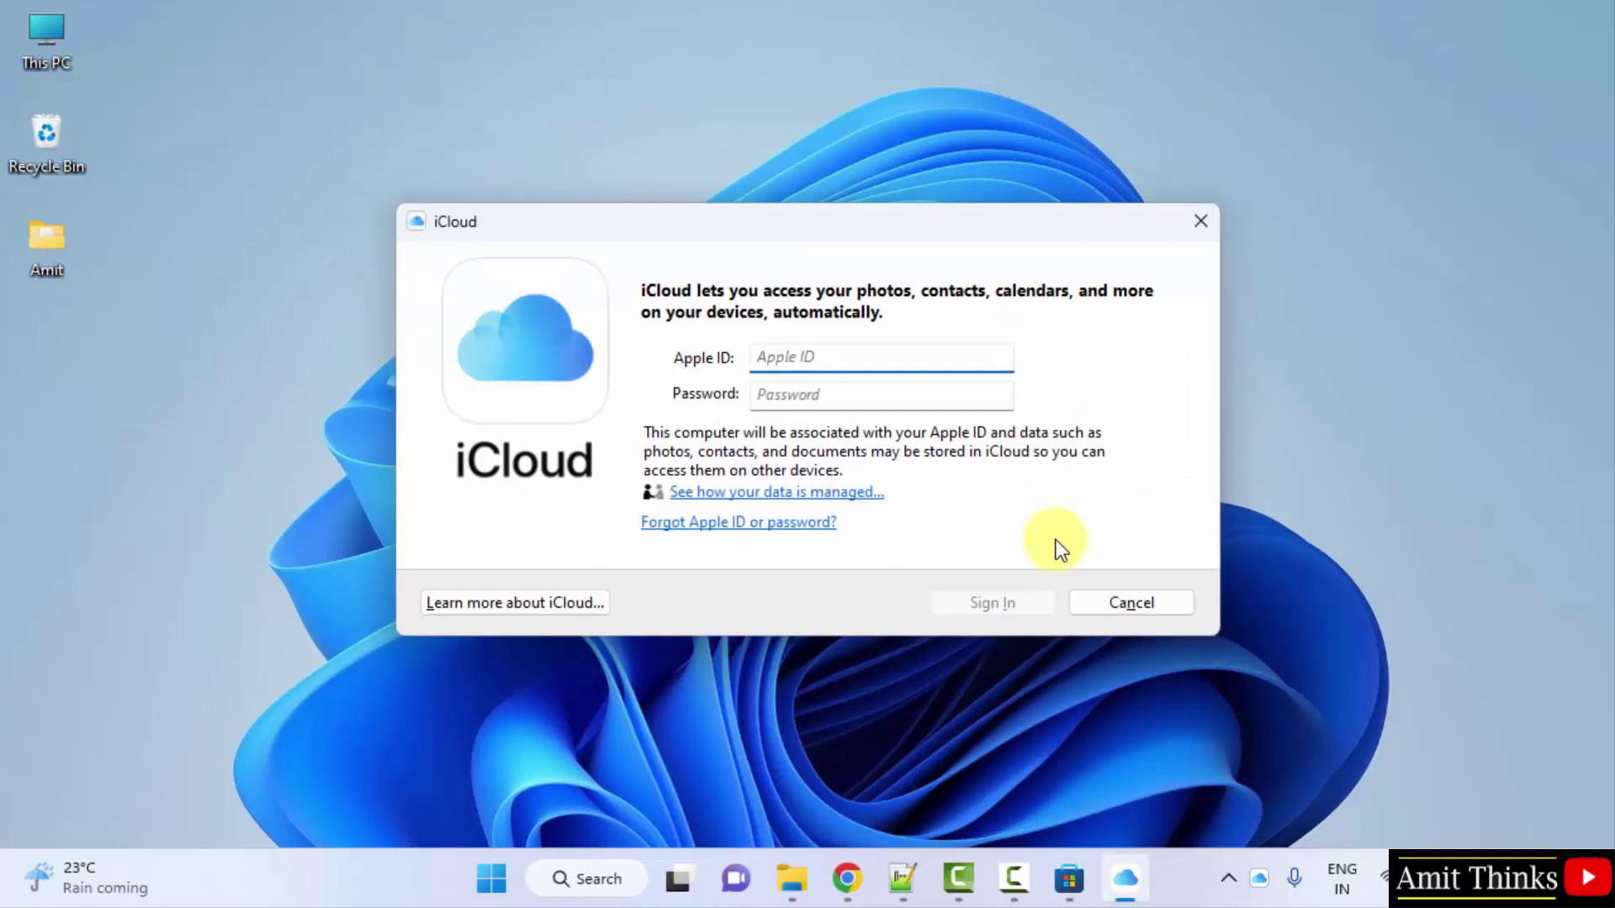
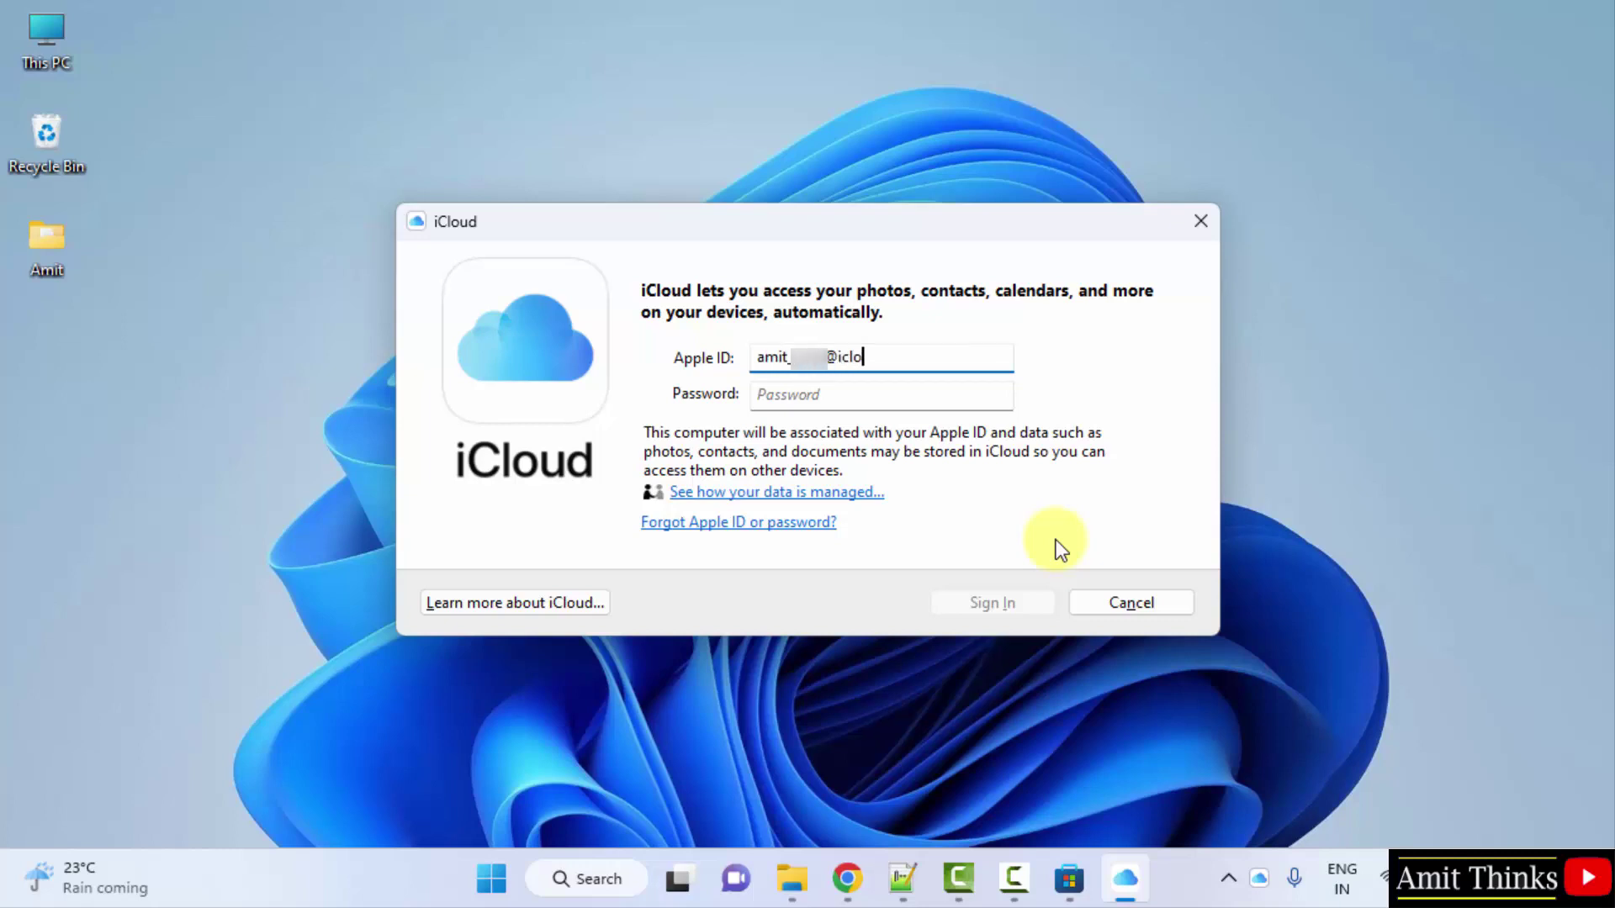
pyautogui.click(859, 401)
pyautogui.write('••••')
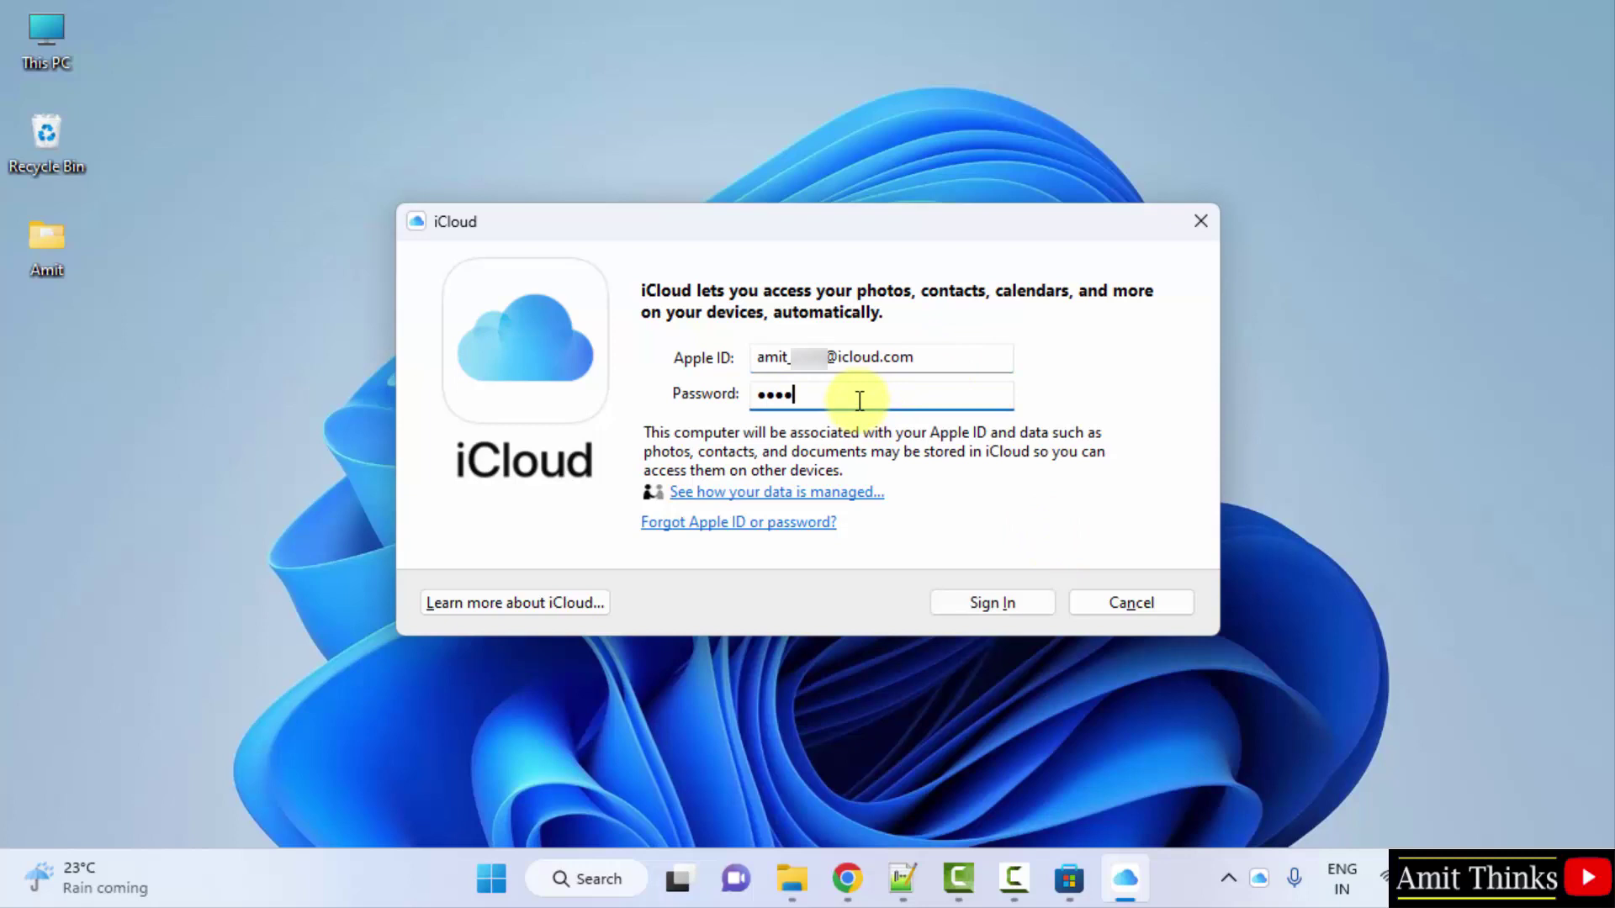
pyautogui.write('•••')
pyautogui.write('•••••')
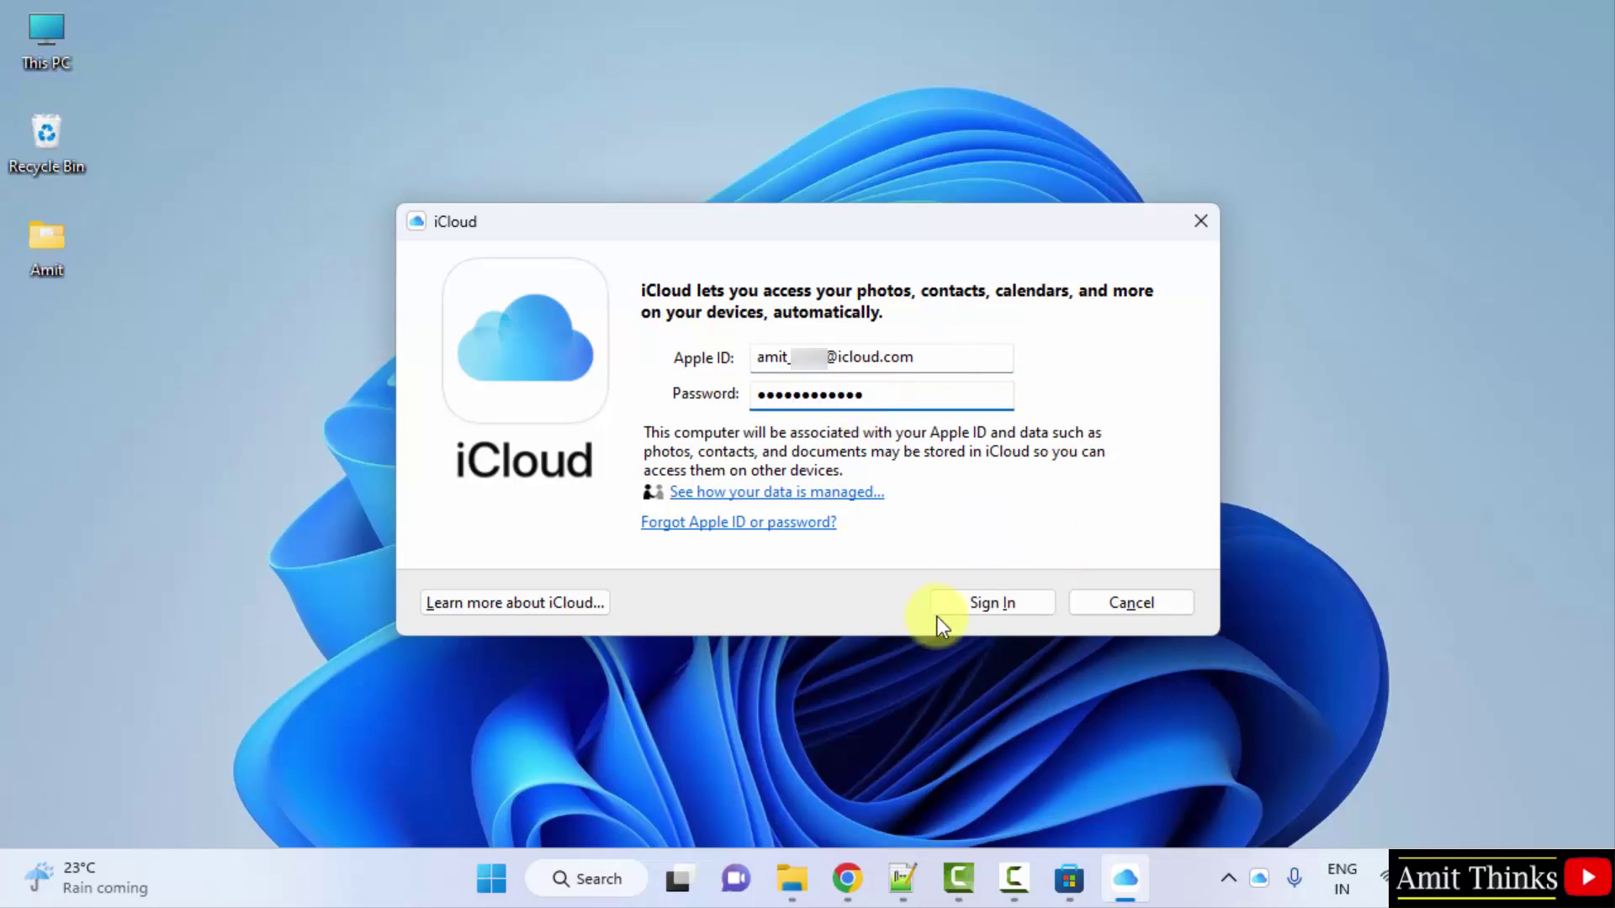